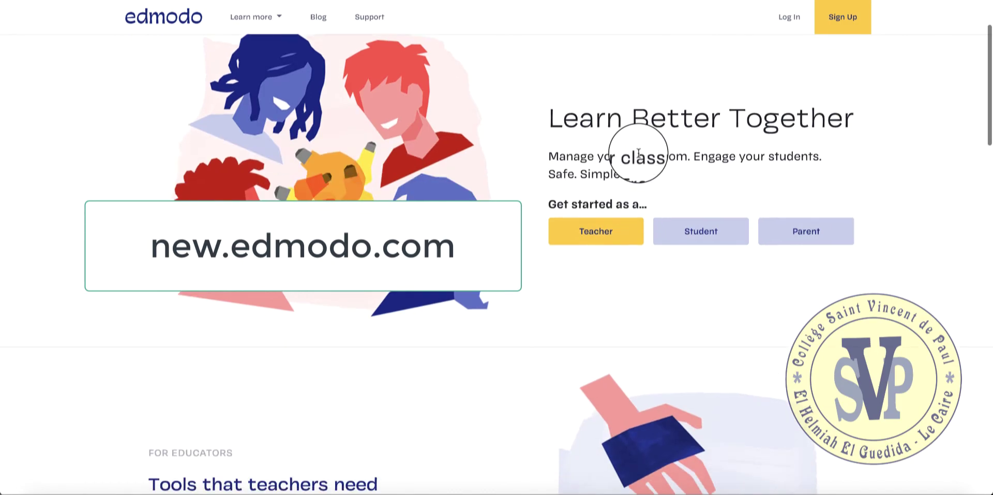
scroll(640, 157, down, 10)
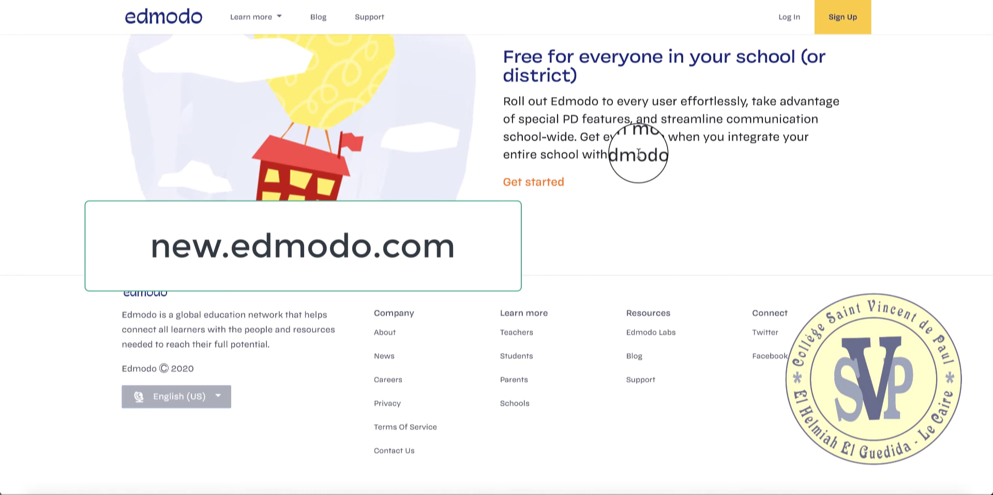
Scroll the Edmodo landing page and close the site-language list without changing the language.
scroll(641, 129, up, 1)
scroll(636, 150, down, 1)
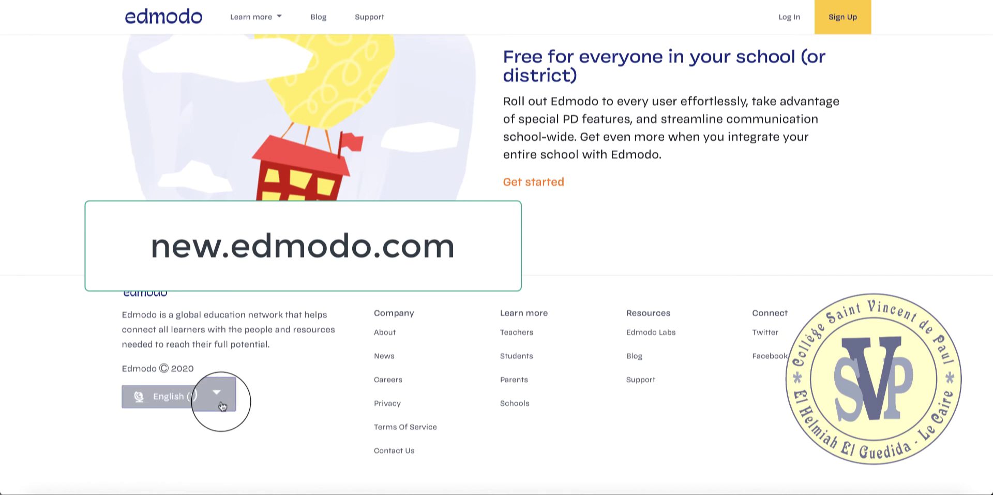
click(222, 405)
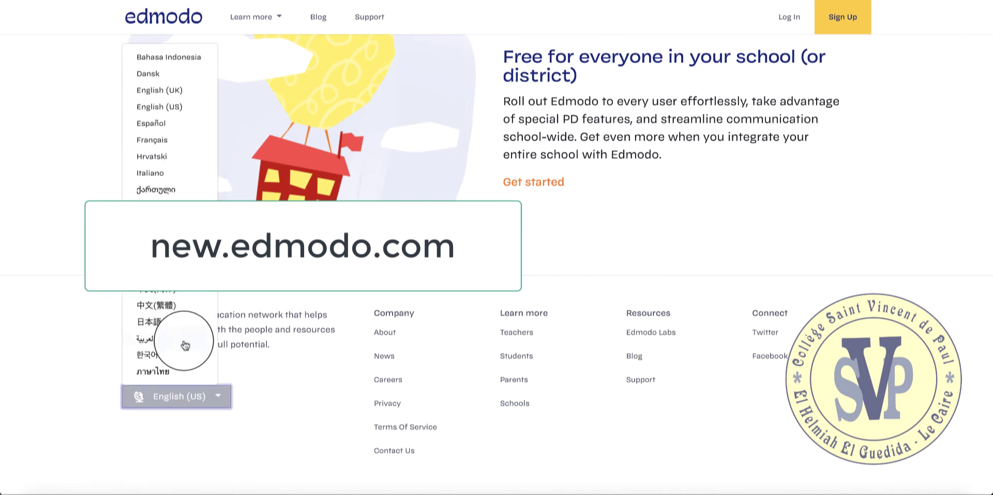
click(283, 399)
Start sign-up as a Teacher and focus the sign-up password field.
scroll(283, 398, up, 15)
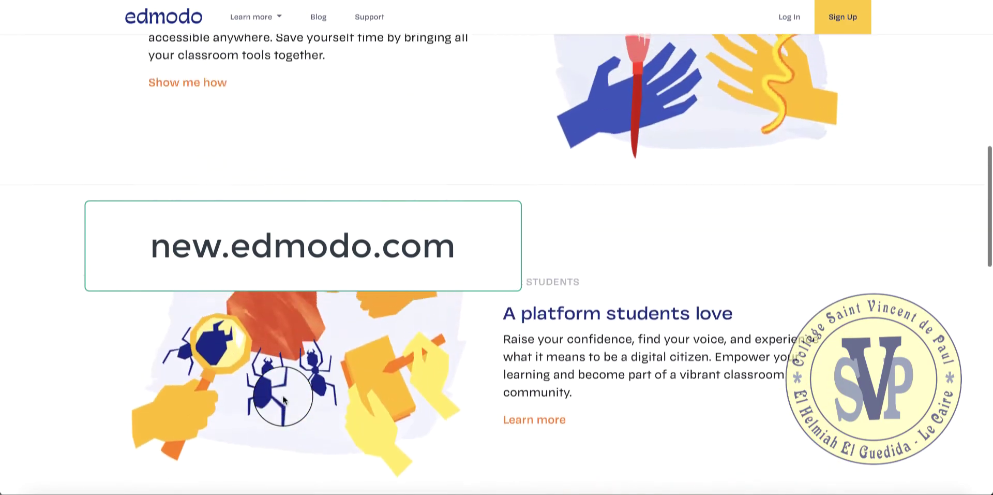
scroll(283, 399, up, 4)
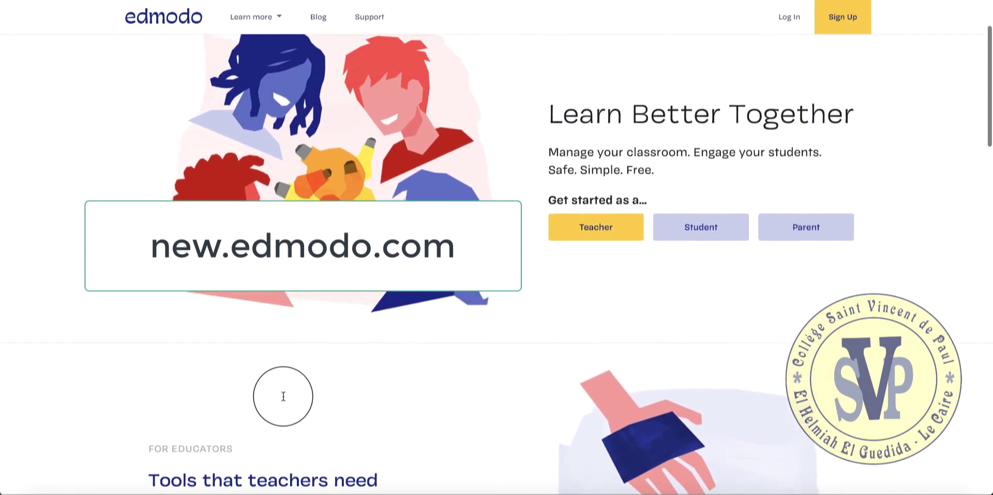
scroll(283, 399, up, 2)
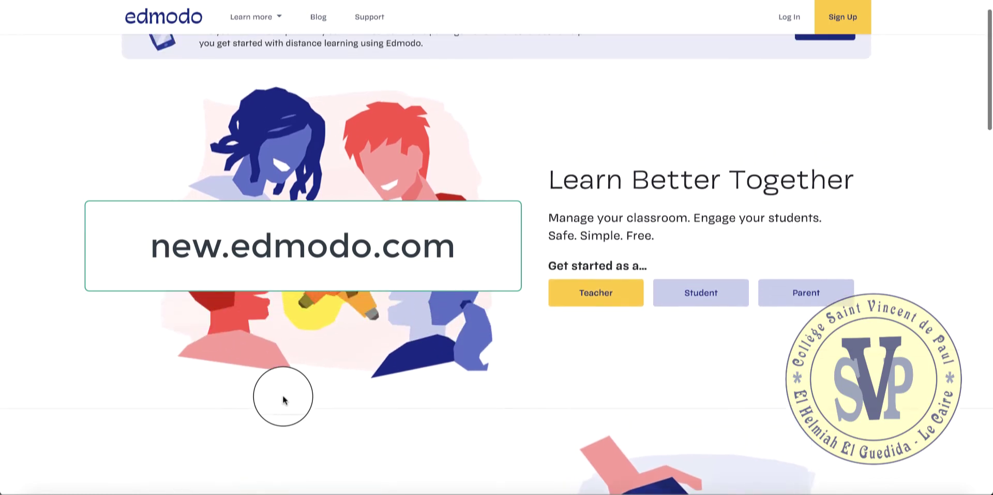
scroll(283, 398, up, 1)
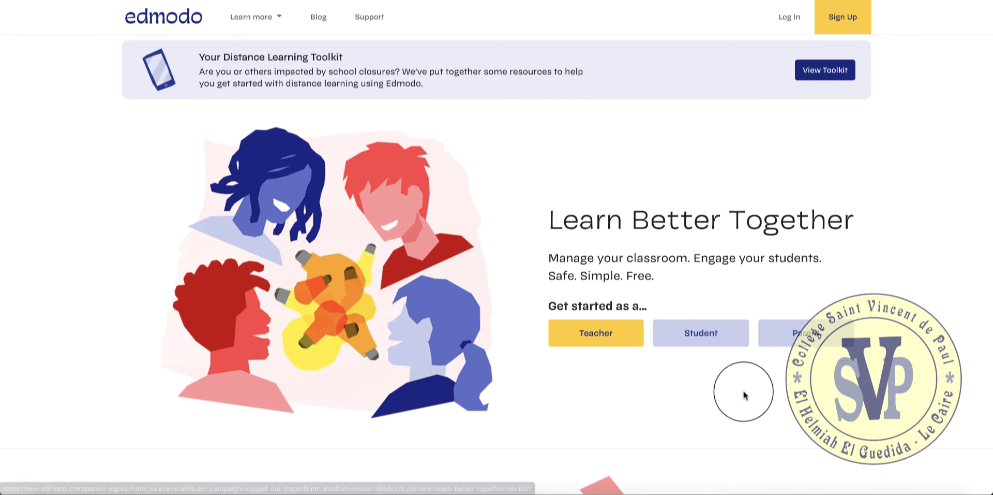
click(569, 341)
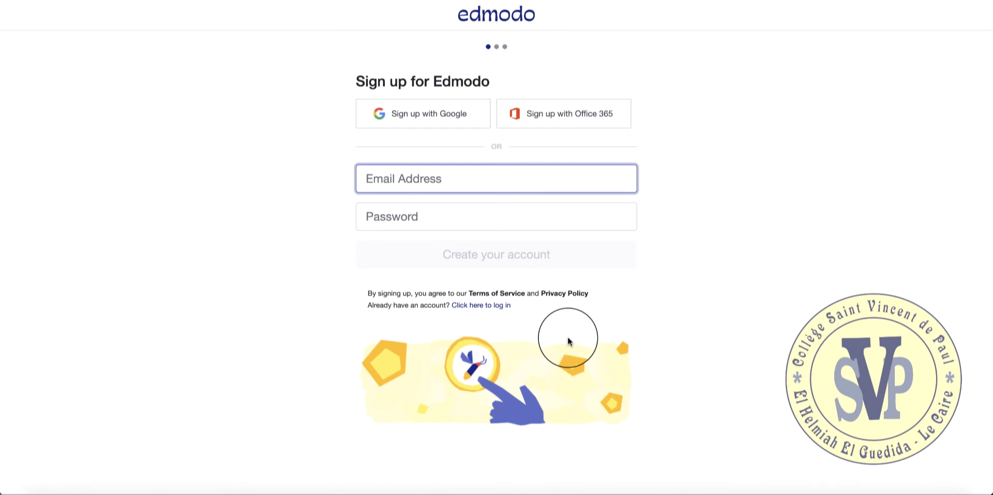
click(573, 224)
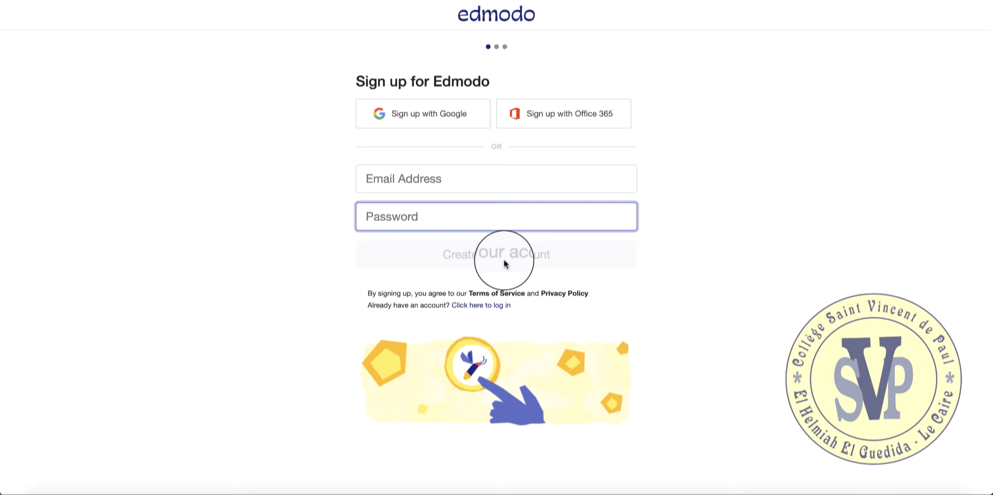
Switch to the login form, fill in the saved email address and type the account password.
click(499, 308)
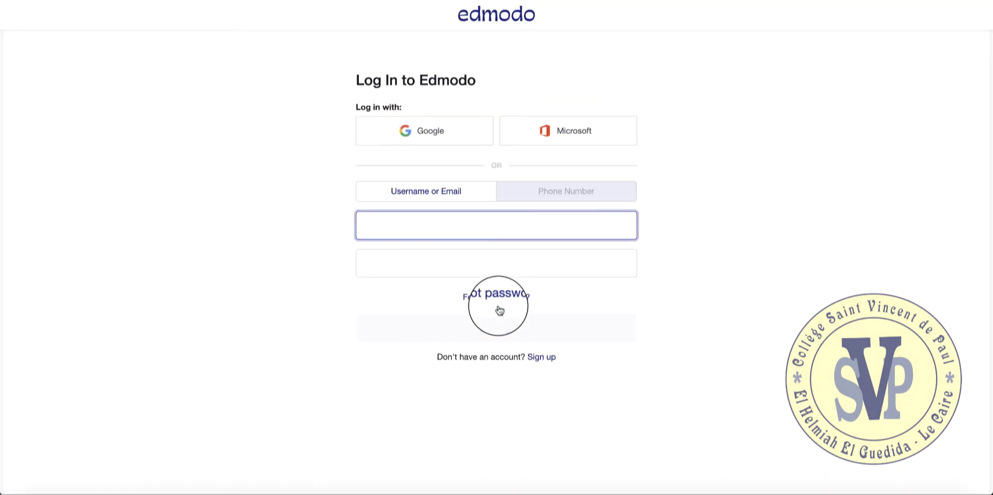
click(496, 255)
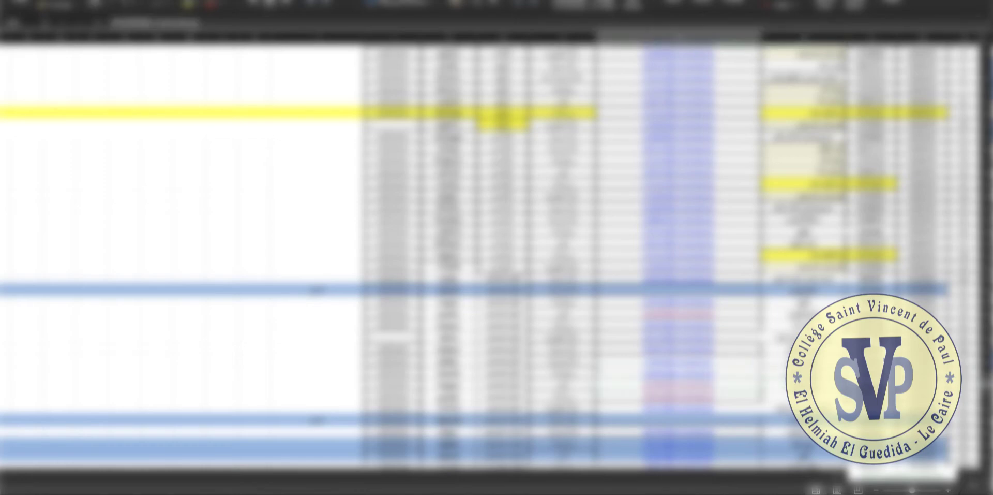
key(ctrl+c)
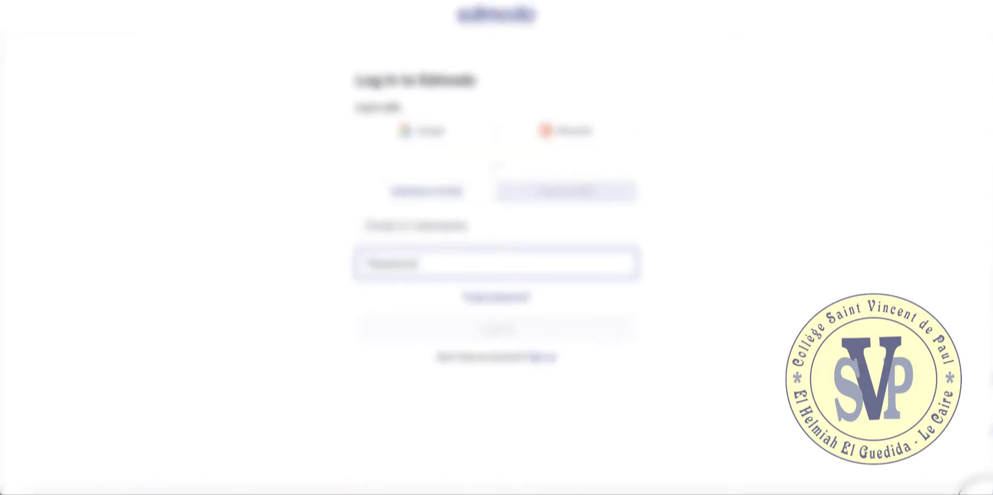
click(612, 232)
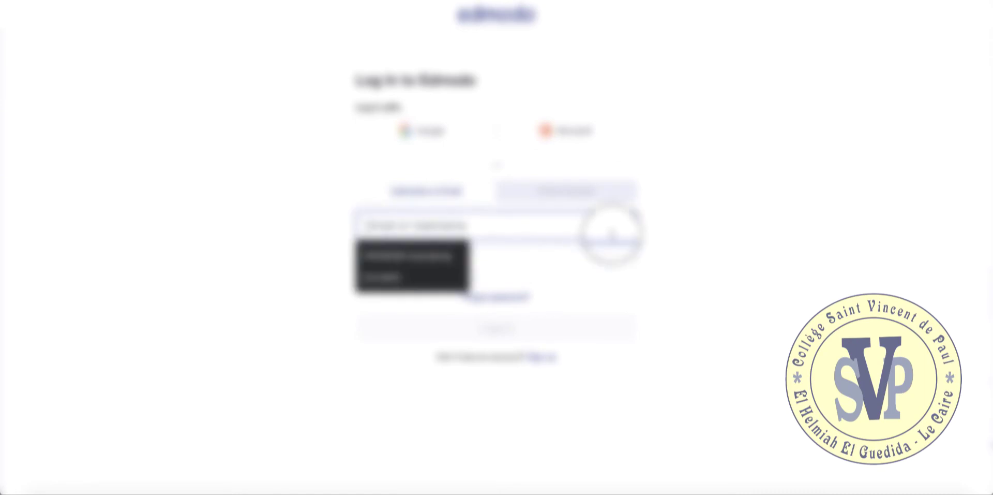
key(Down)
key(Return)
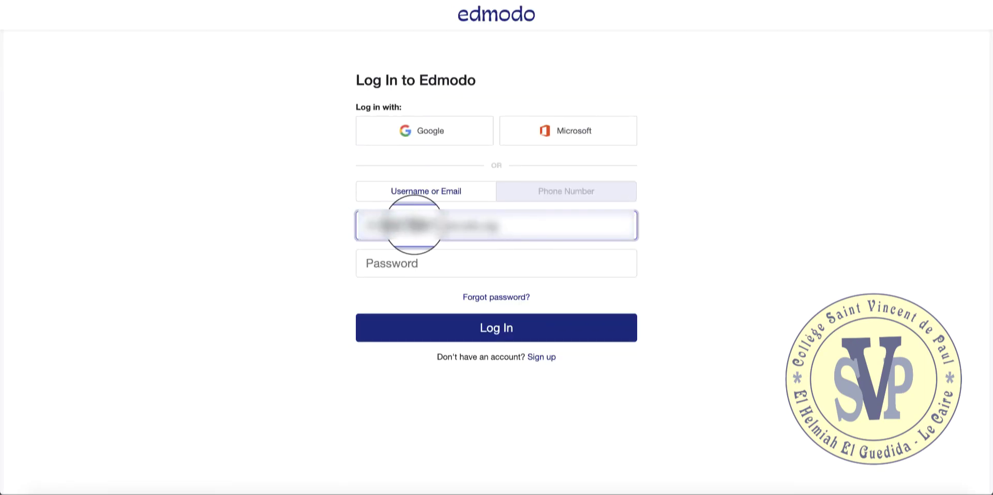
click(423, 263)
text(••)
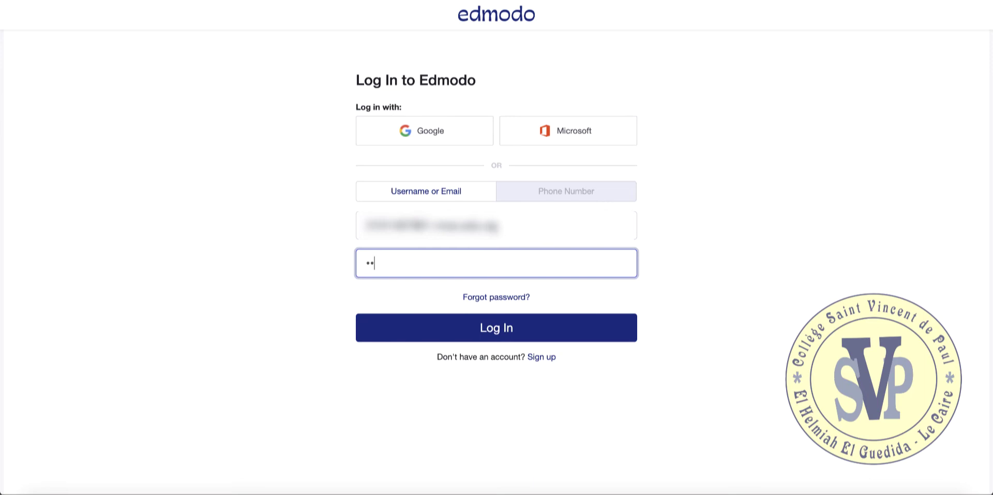
text(•••••••••••)
Log in, then follow the security notice to the change-password page.
click(527, 328)
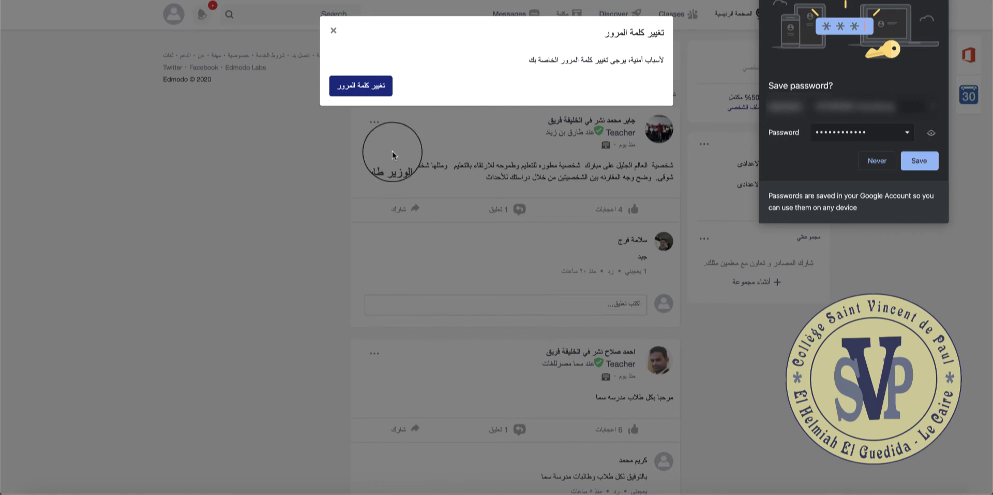
click(368, 96)
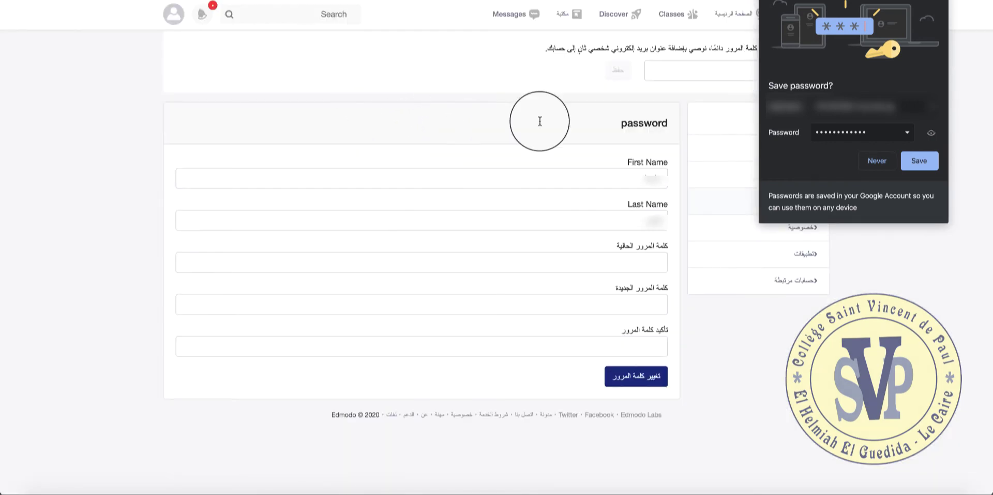
Dismiss the browser's save-password offer and enter the current password.
click(941, 3)
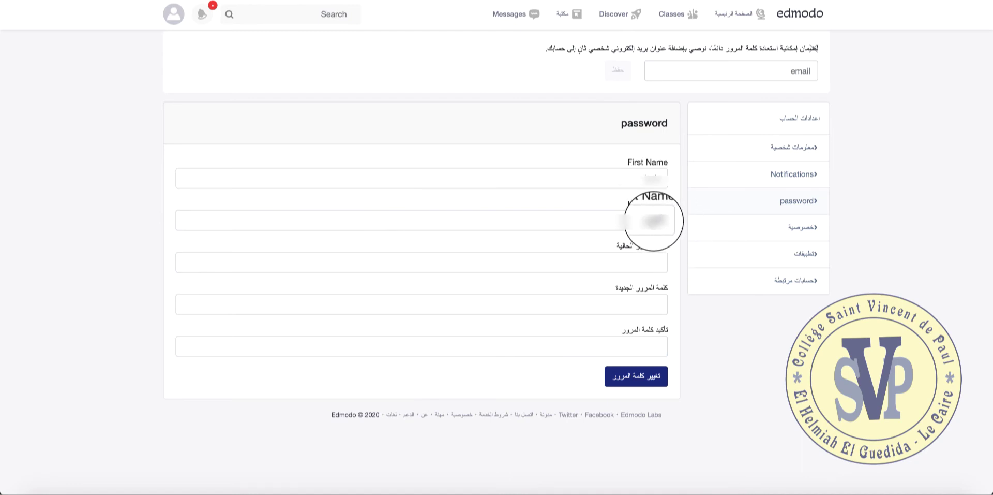
click(654, 219)
click(787, 328)
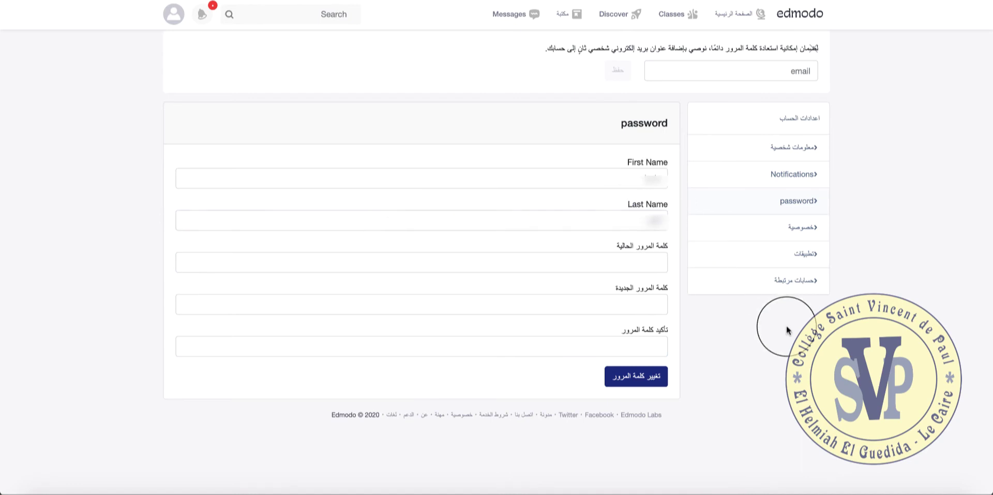
click(660, 263)
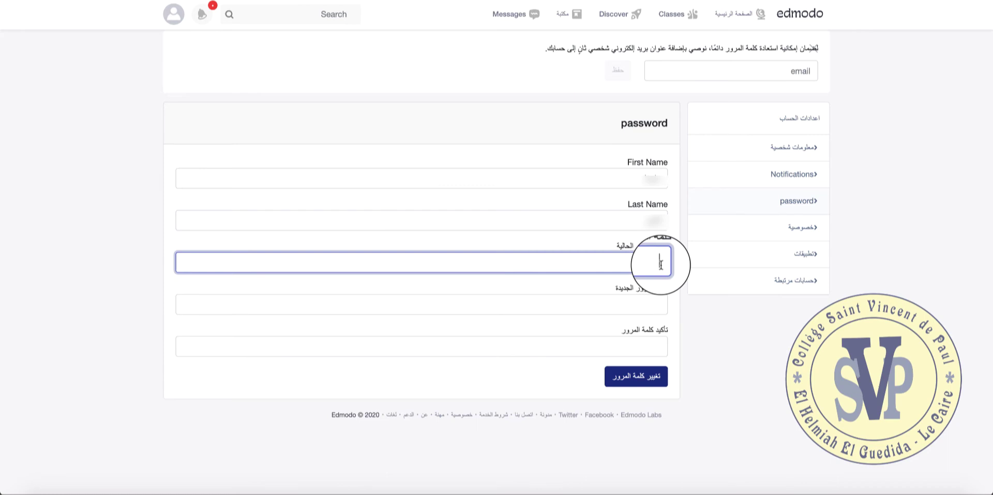
text(12345)
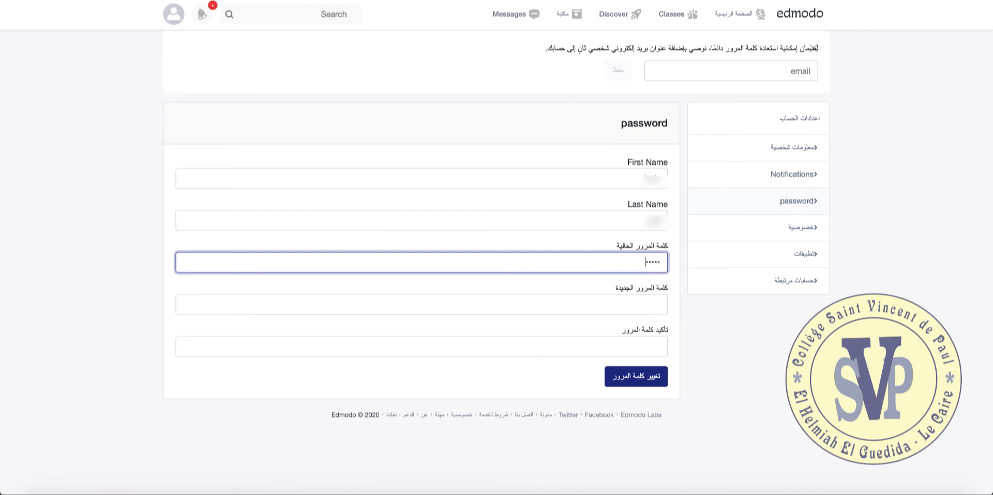
text(6789012)
Type the new password, confirm it, and submit the change.
click(646, 306)
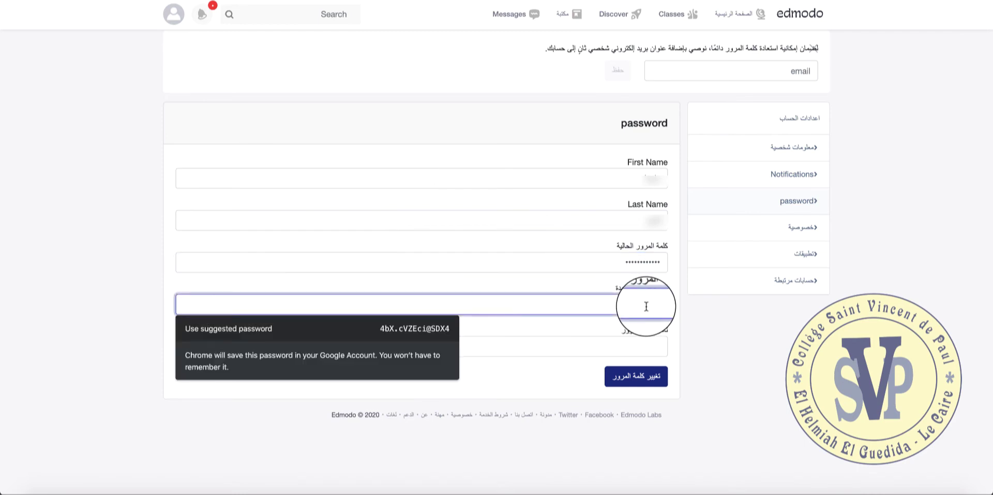
key(Escape)
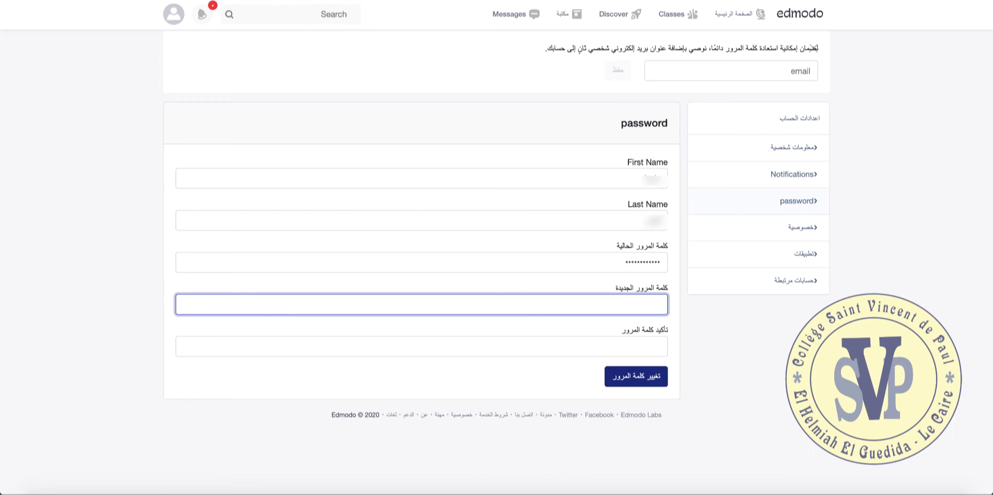
text(****)
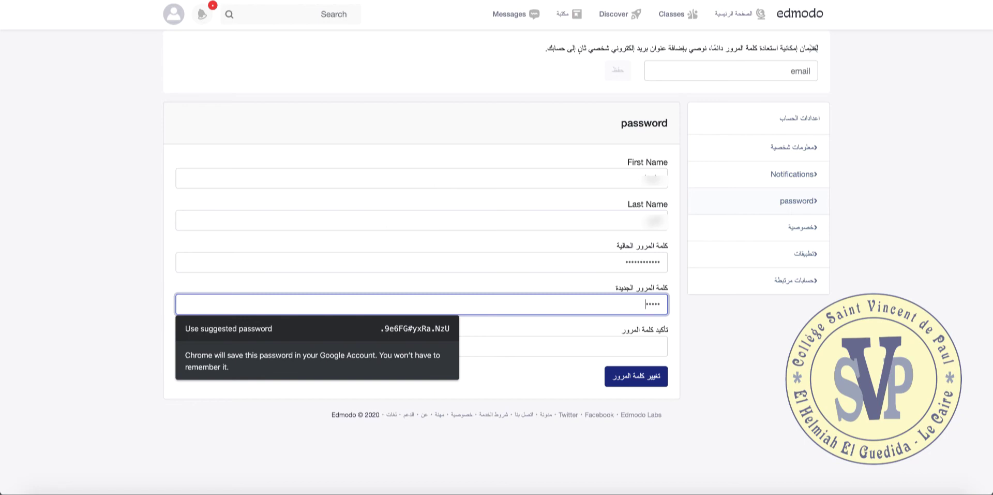
text(****)
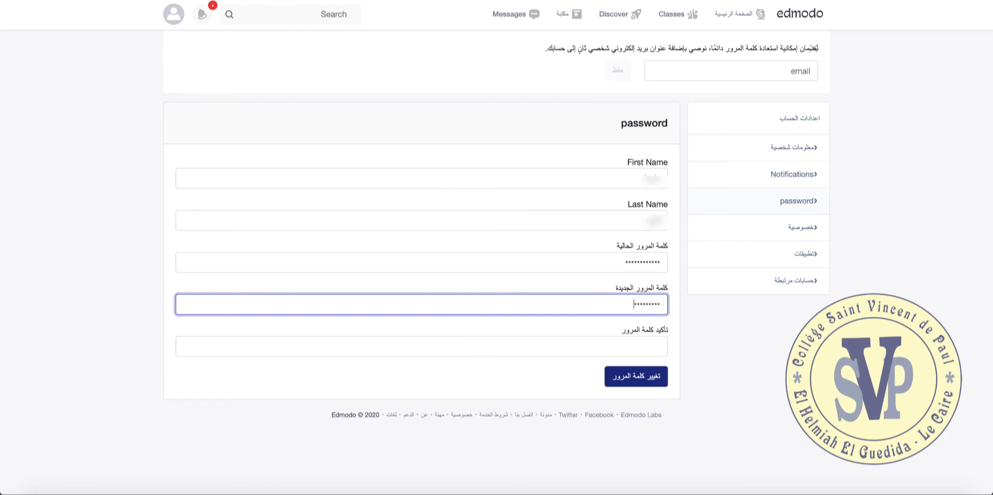
text(*****)
click(640, 344)
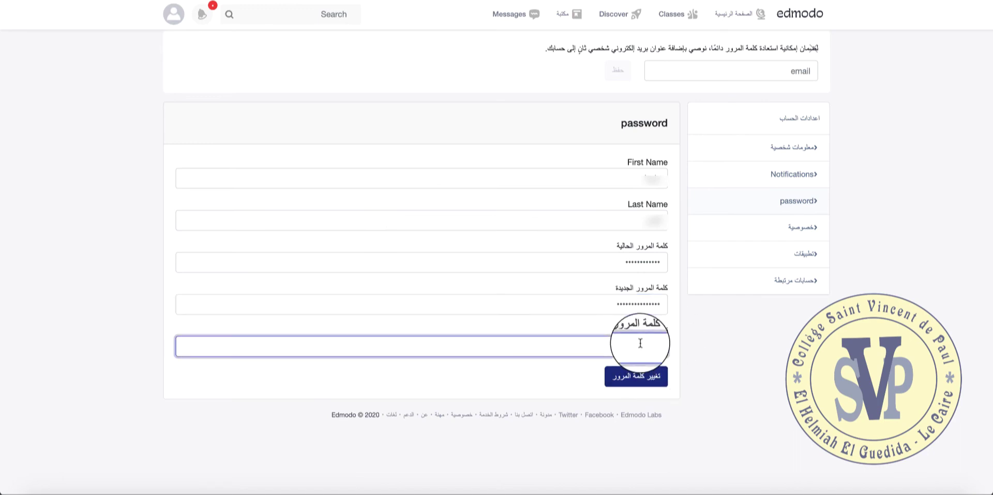
text(****)
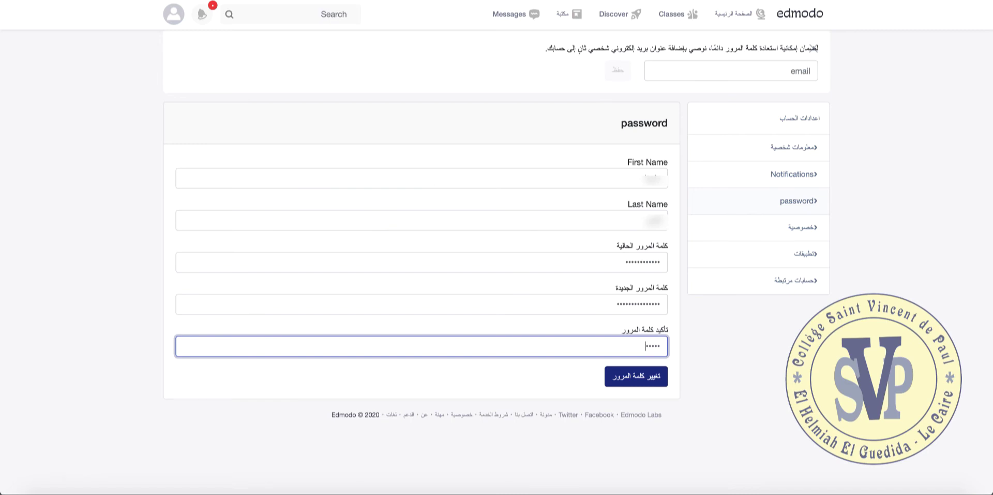
text(*********)
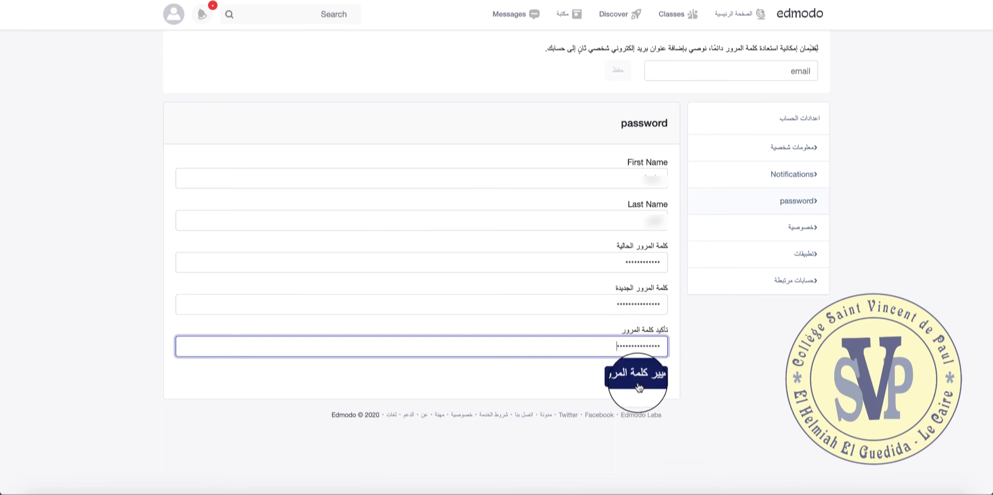
click(640, 386)
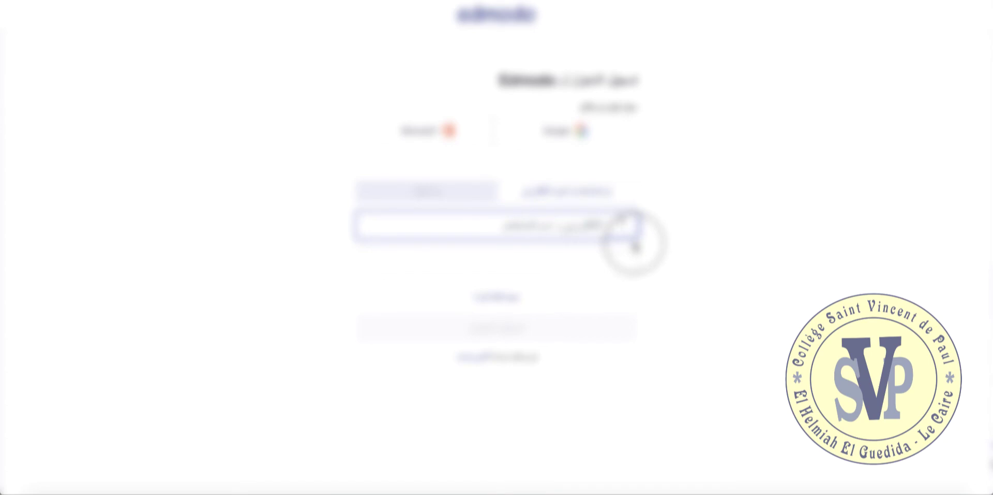
Paste the username copied from the spreadsheet, enter the new password and log in.
key(super+Tab)
key(super+Tab)
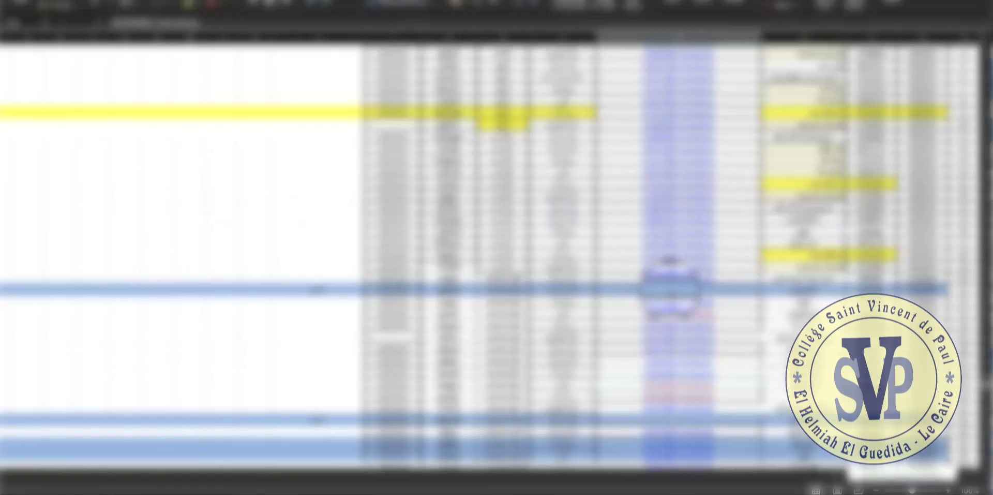
key(super+c)
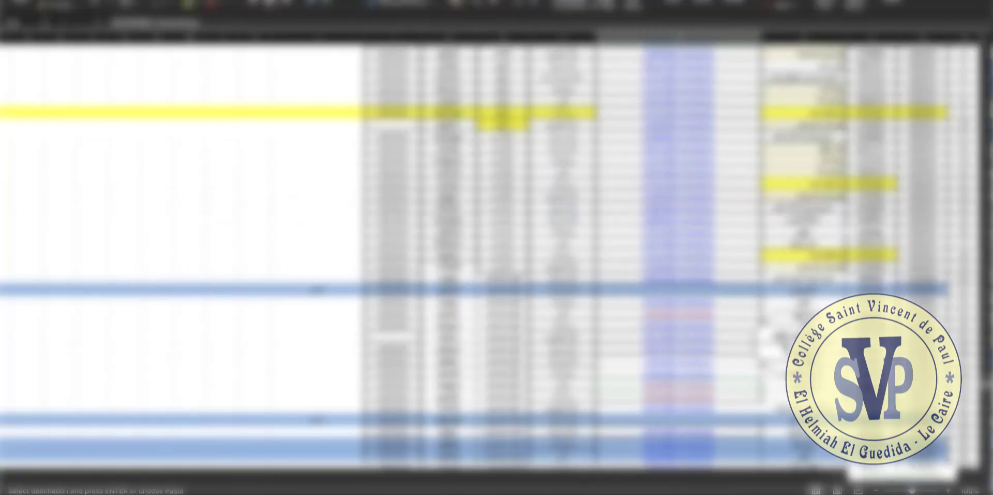
key(super+Tab)
key(super+v)
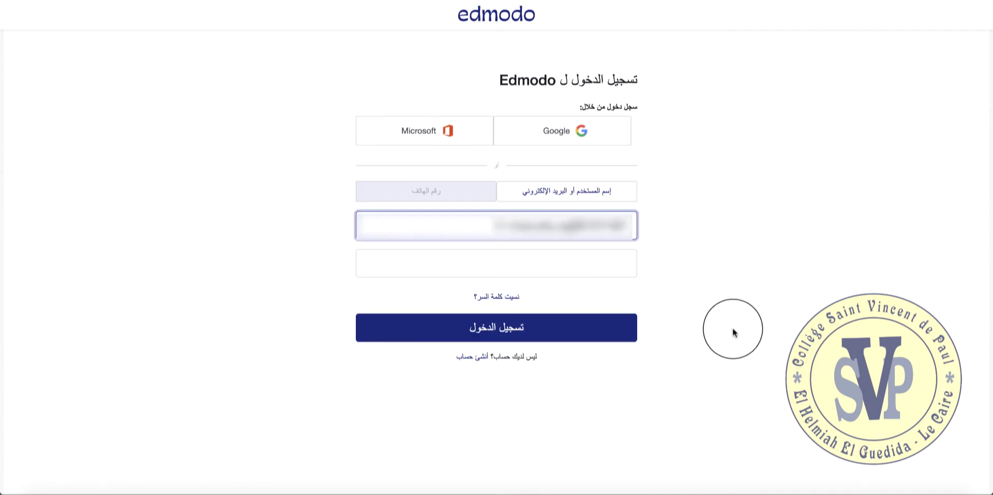
click(582, 255)
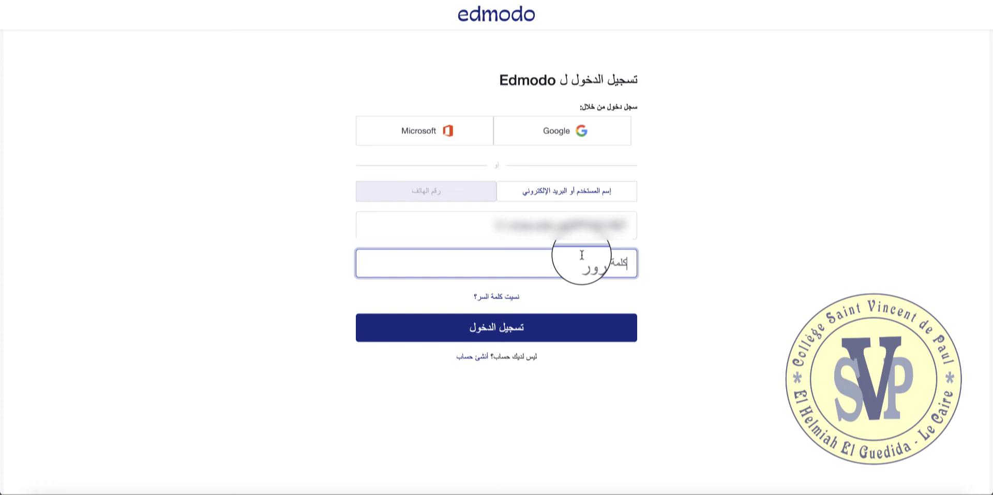
text(••••)
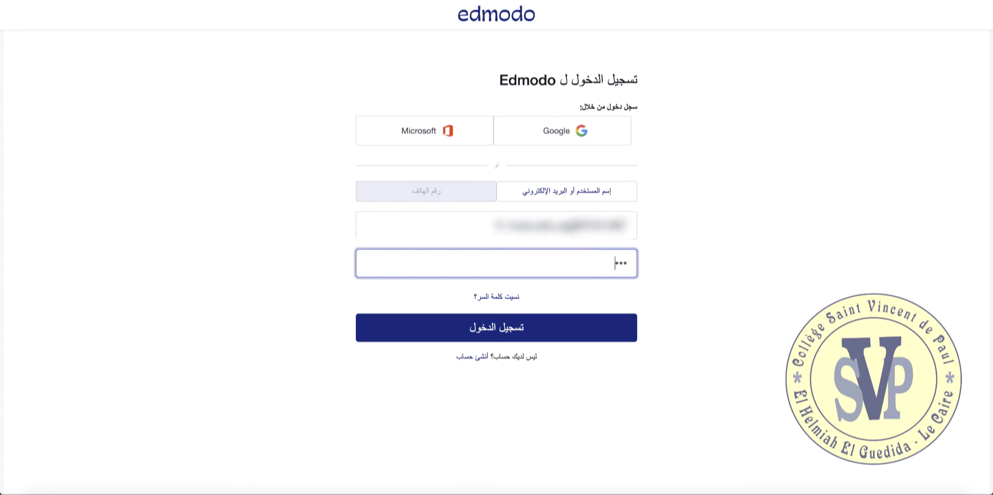
text(•••••••••••)
click(558, 331)
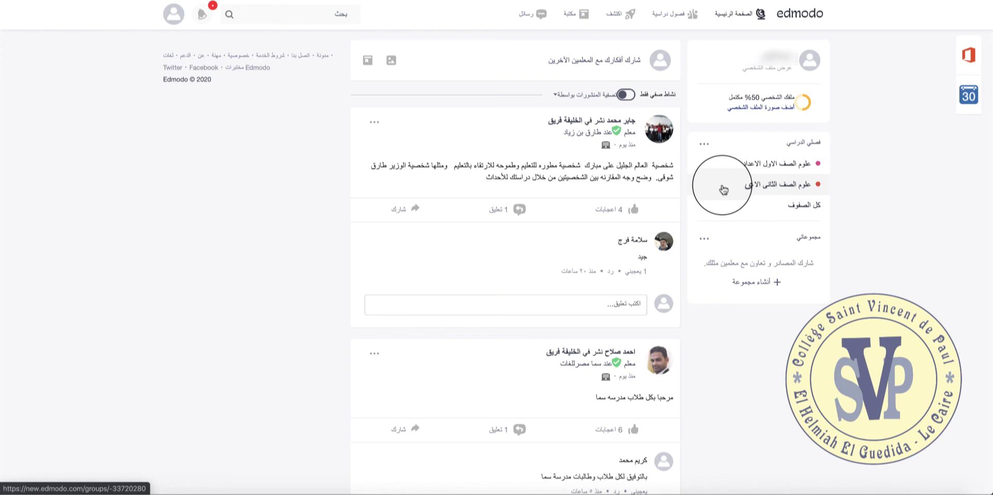
Open the first preparatory science class and its Invite People window.
click(753, 171)
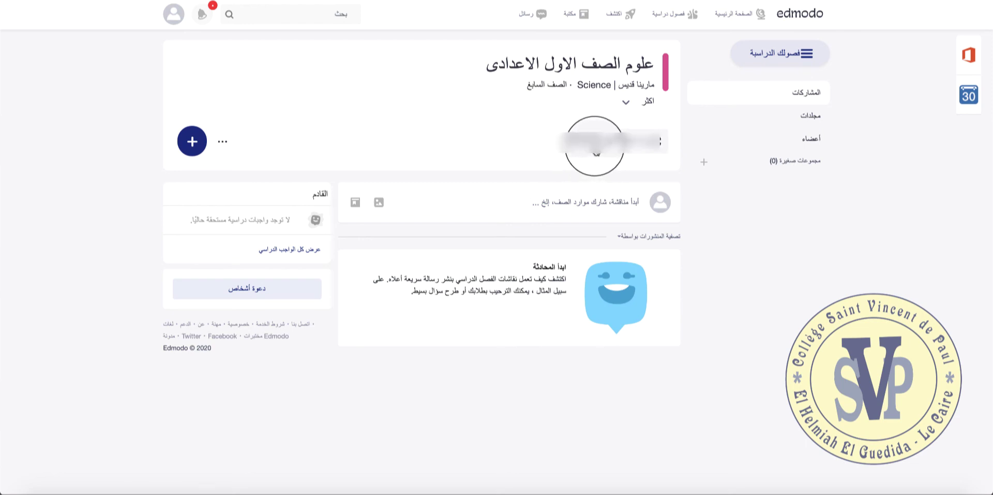
click(595, 146)
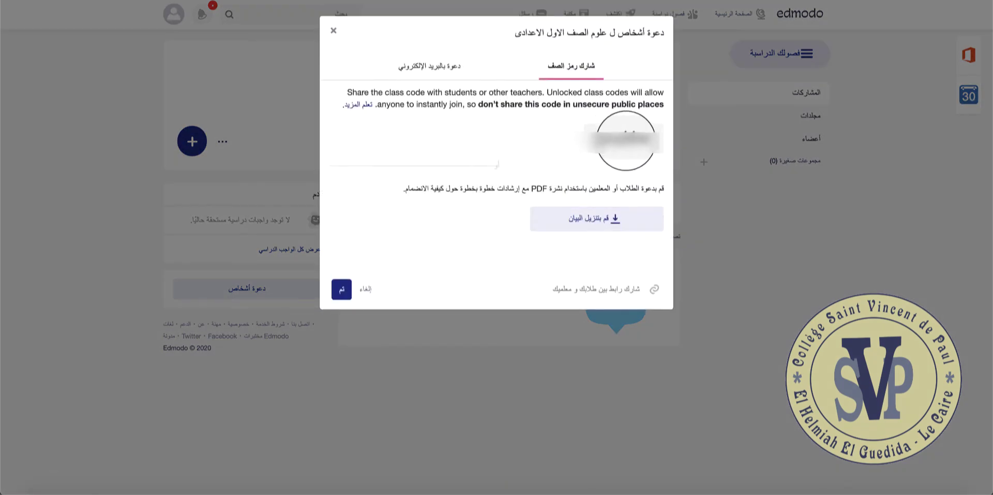
Download the class-joining instructions PDF from the Share Class Code tab.
click(626, 139)
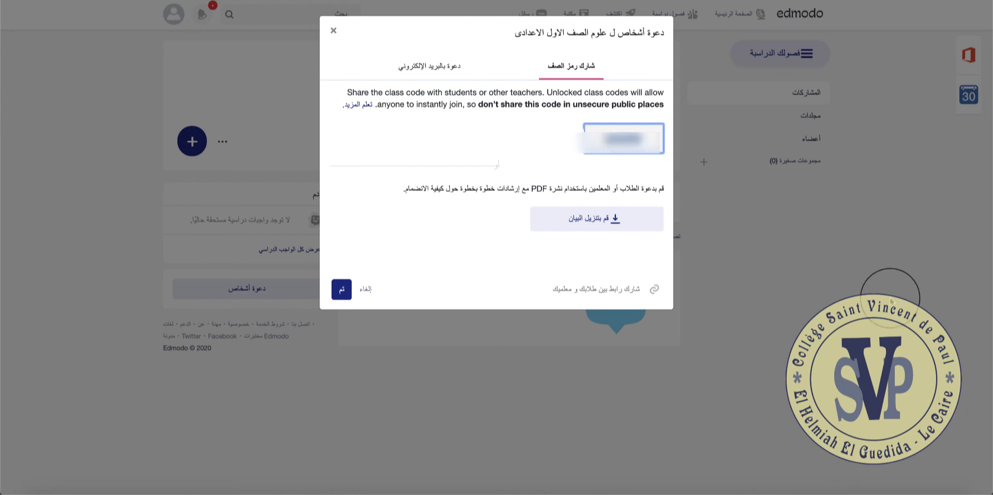
click(482, 164)
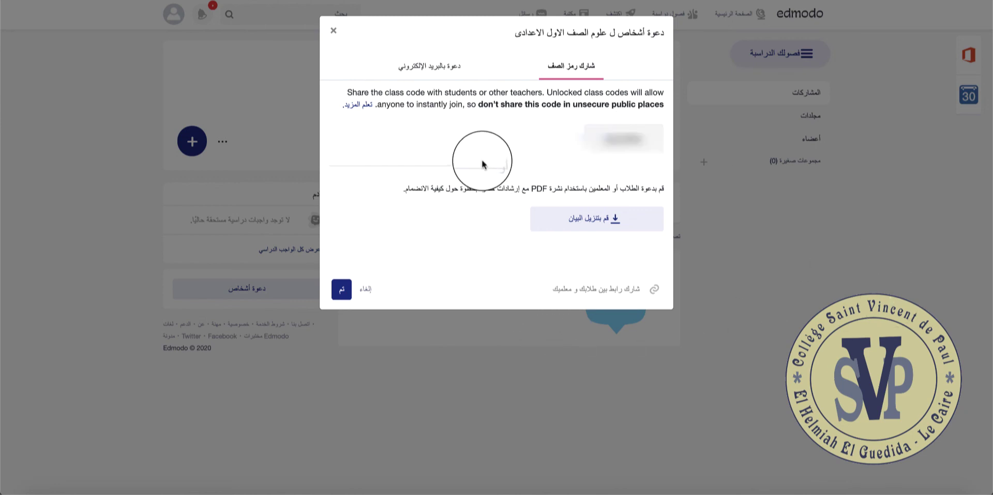
click(605, 228)
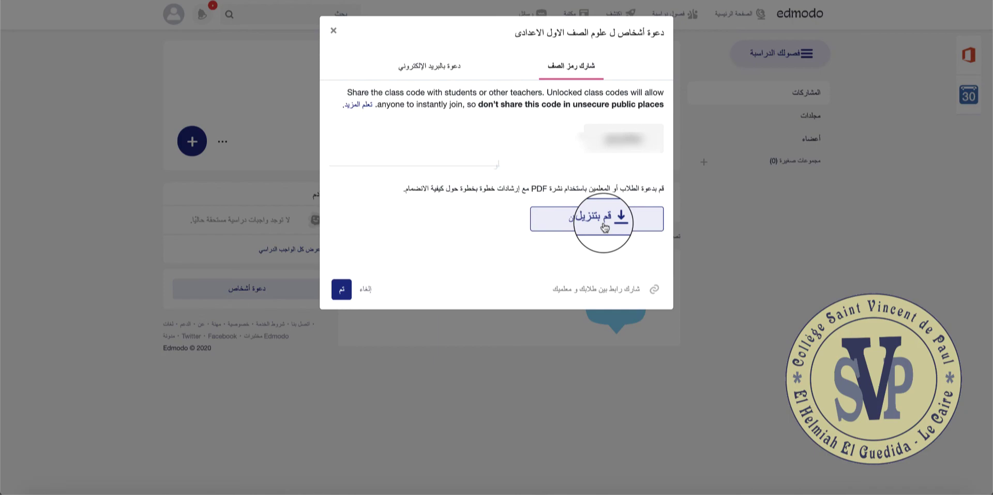
click(604, 227)
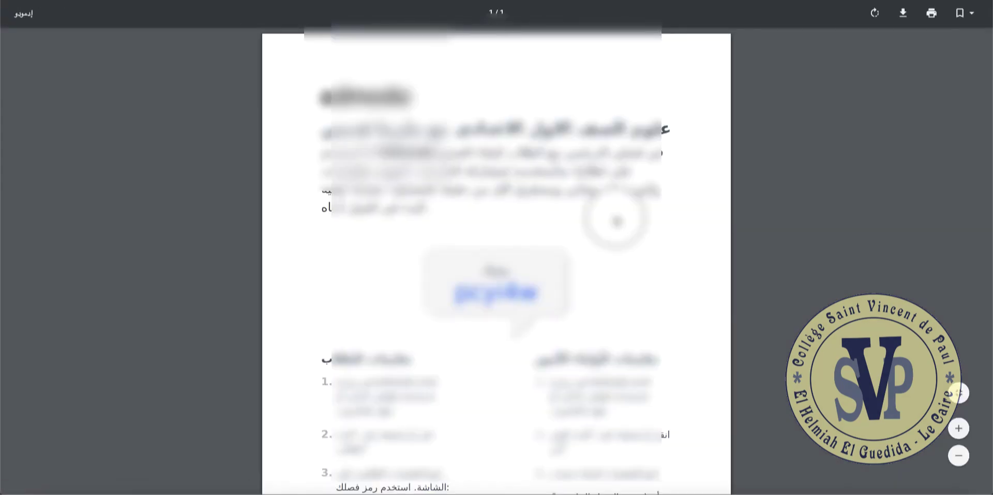
Scroll through the instructions PDF past the class code and joining steps to the app-store links.
scroll(621, 330, down, 3)
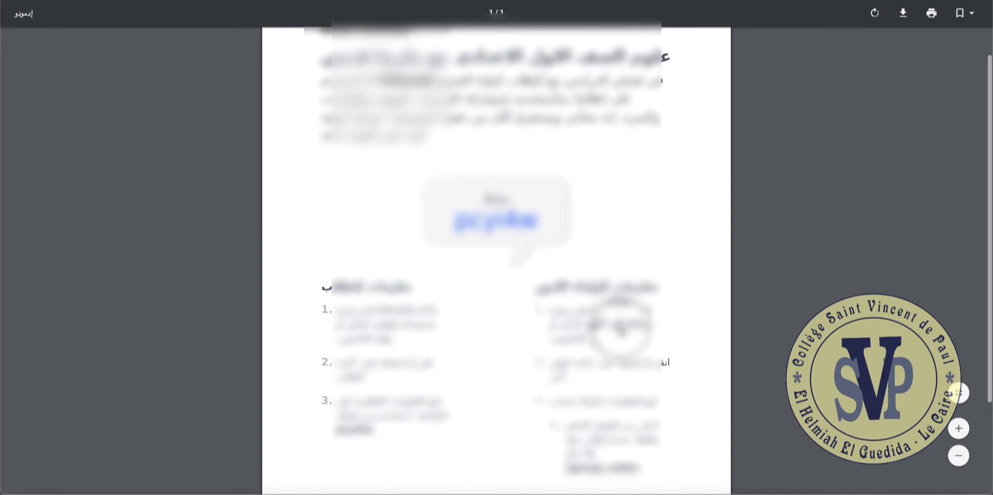
scroll(621, 327, up, 2)
scroll(621, 323, up, 1)
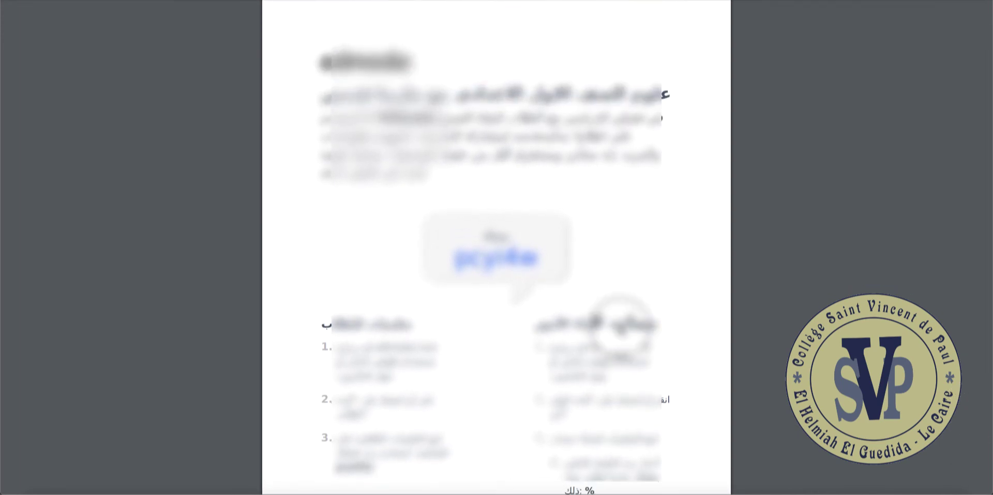
scroll(620, 325, down, 1)
scroll(621, 330, down, 1)
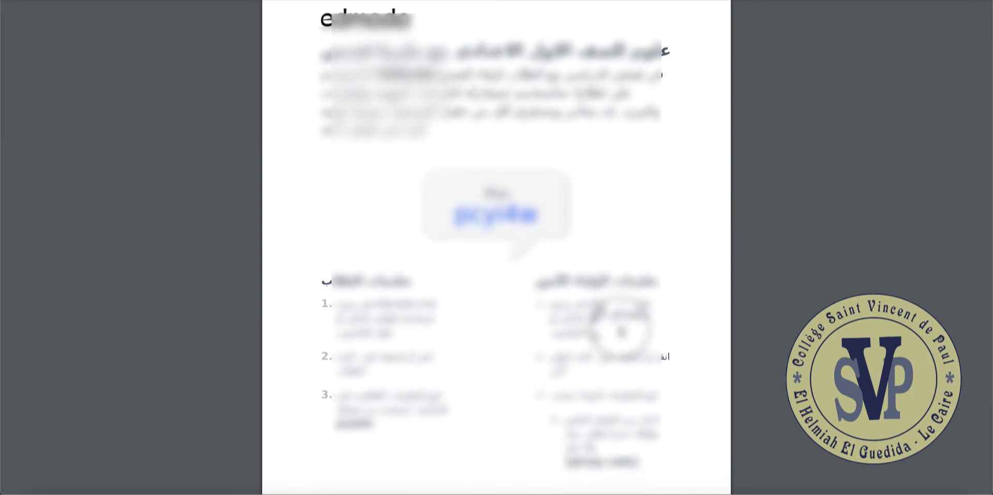
scroll(621, 331, down, 2)
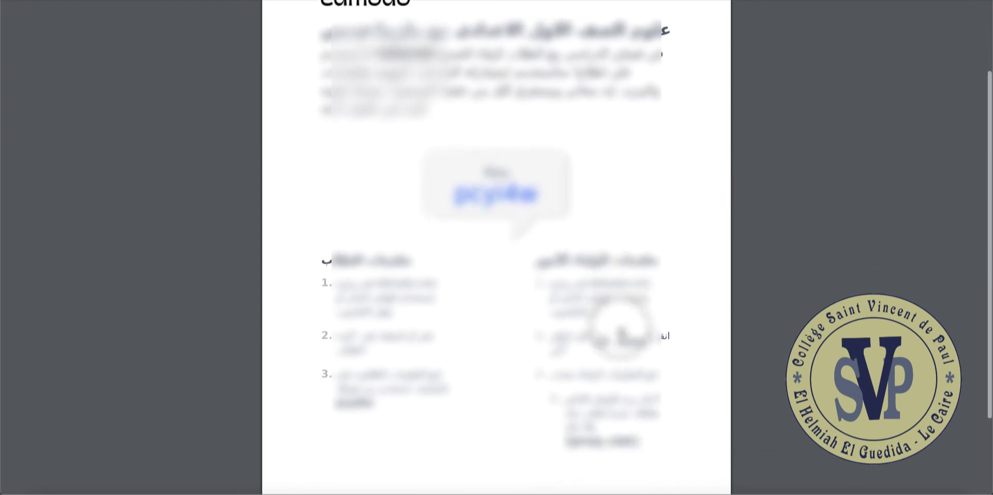
scroll(621, 333, down, 2)
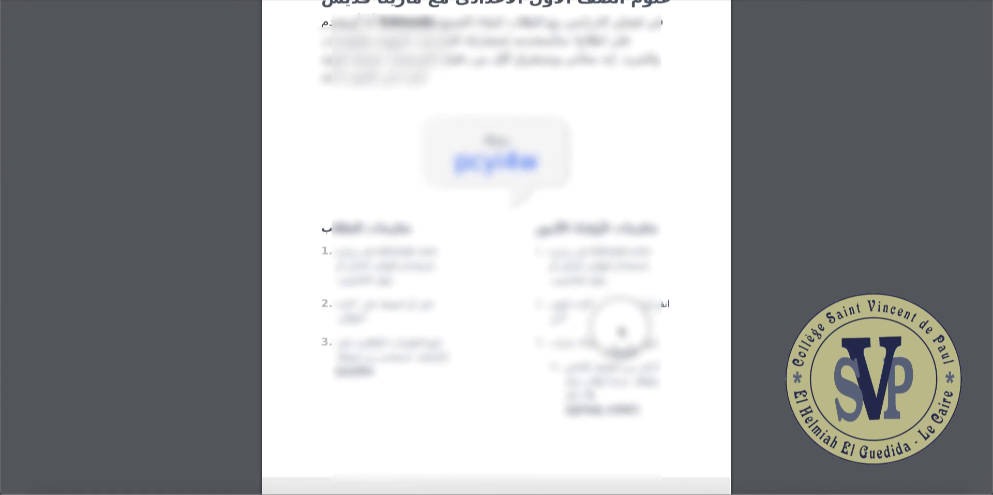
scroll(621, 331, down, 3)
scroll(621, 331, up, 2)
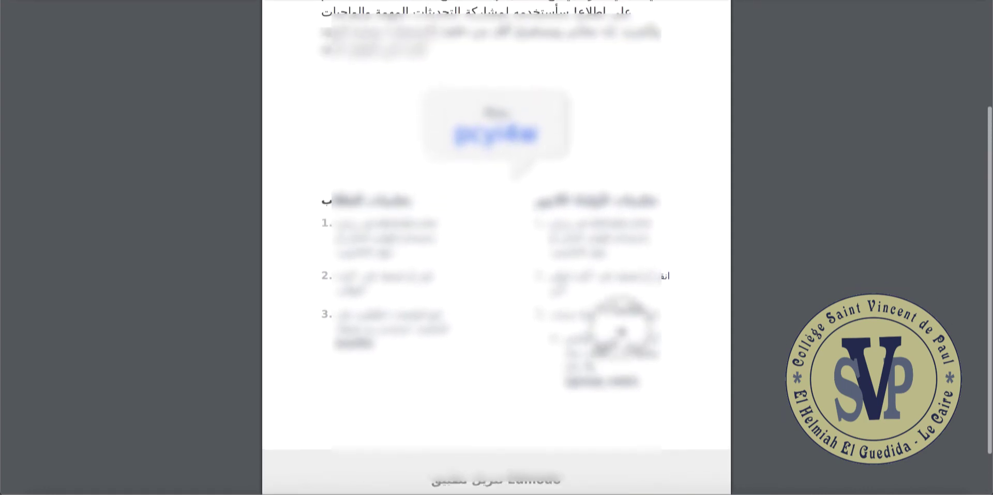
scroll(497, 248, up, 3)
scroll(497, 248, down, 4)
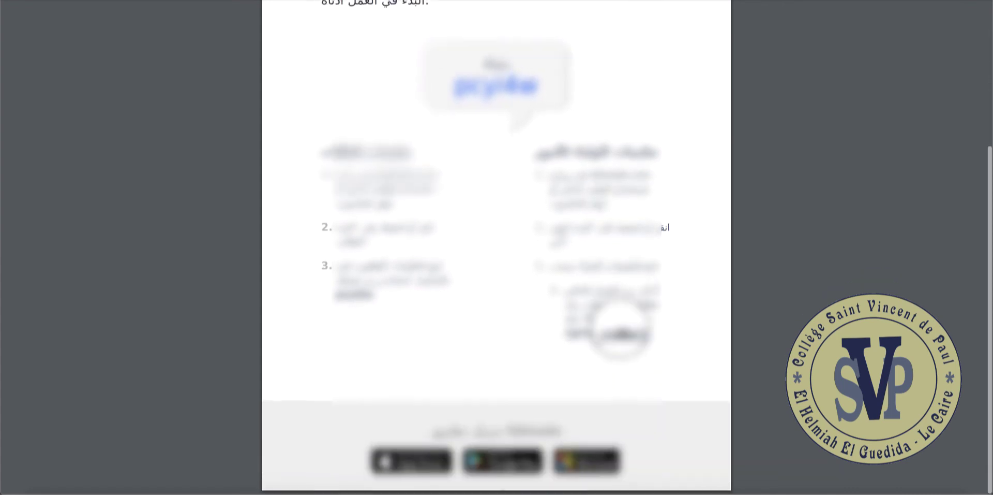